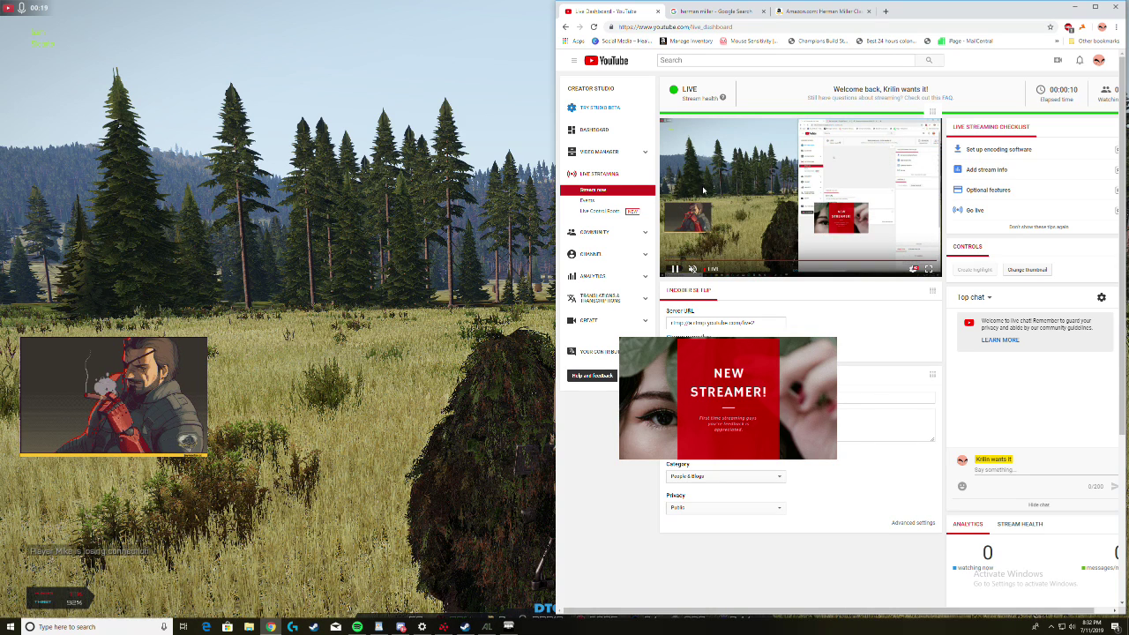
Trigger the ReLive overlay hotkey while the YouTube stream is live
{"action": "key", "text": "f"}
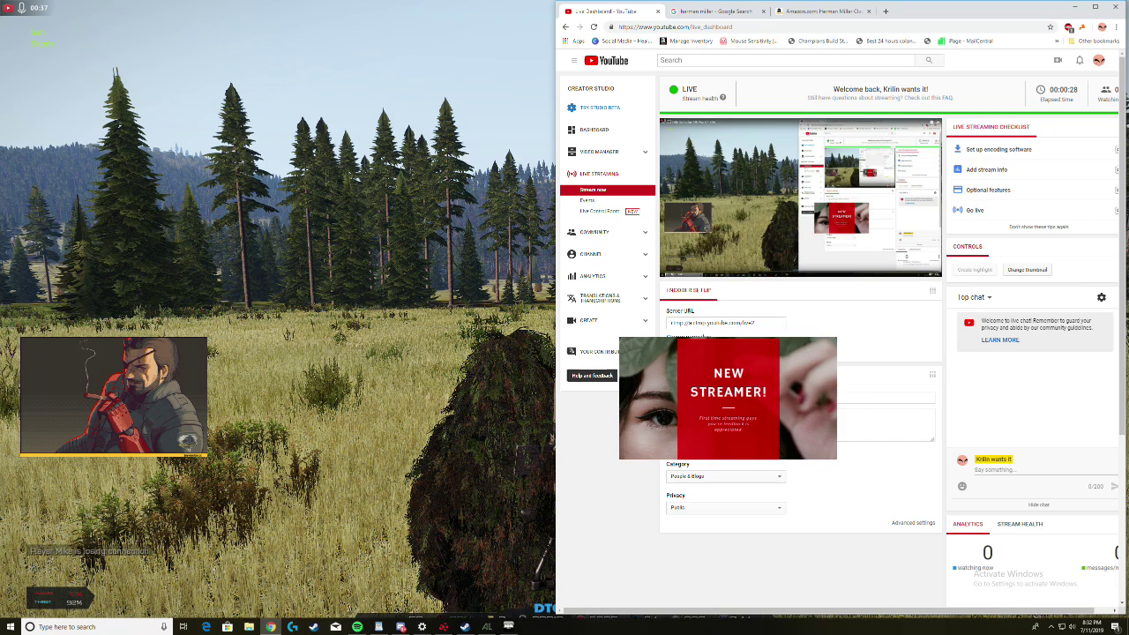
Open Scene 1 for editing in the ReLive Scene settings
{"action": "key", "text": "alt+z"}
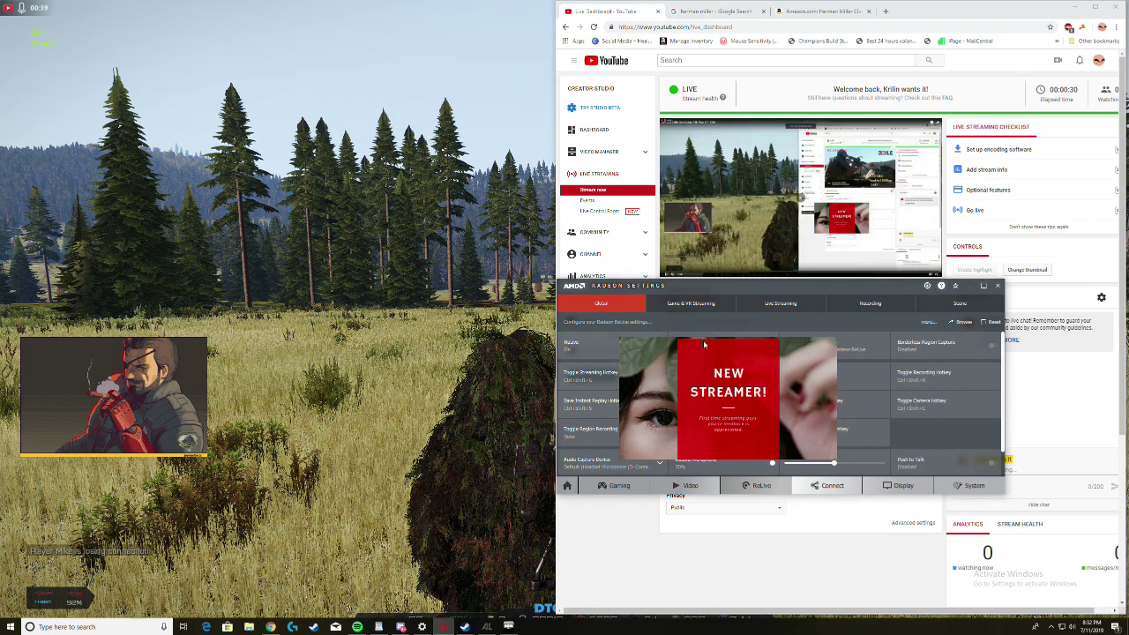
{"action": "left_click", "coordinate": [960, 302]}
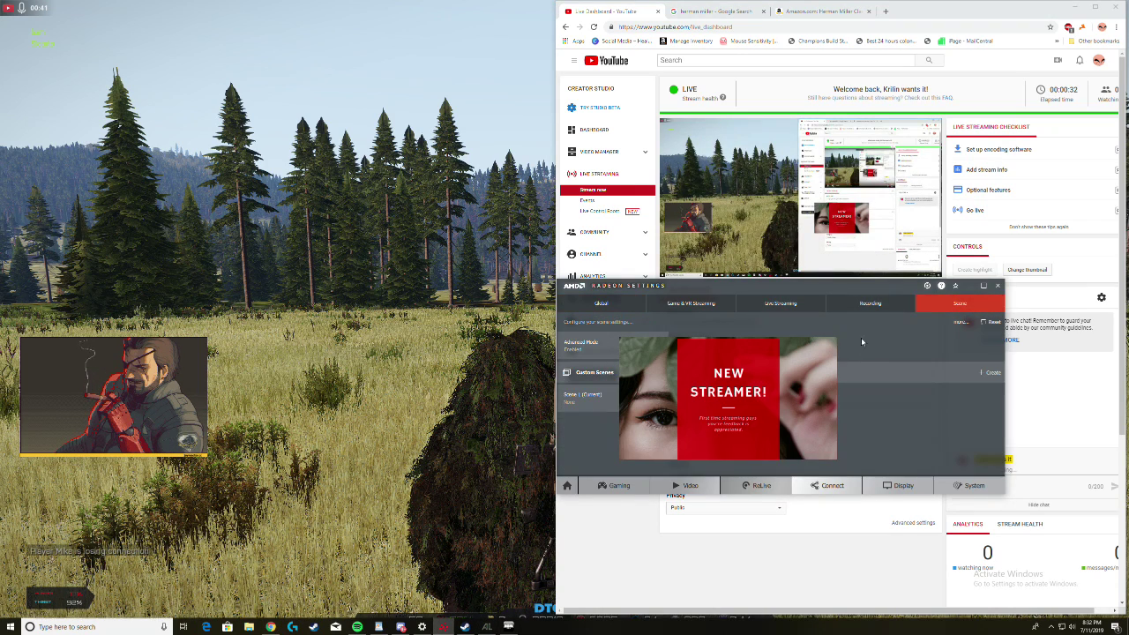
{"action": "left_click", "coordinate": [646, 404]}
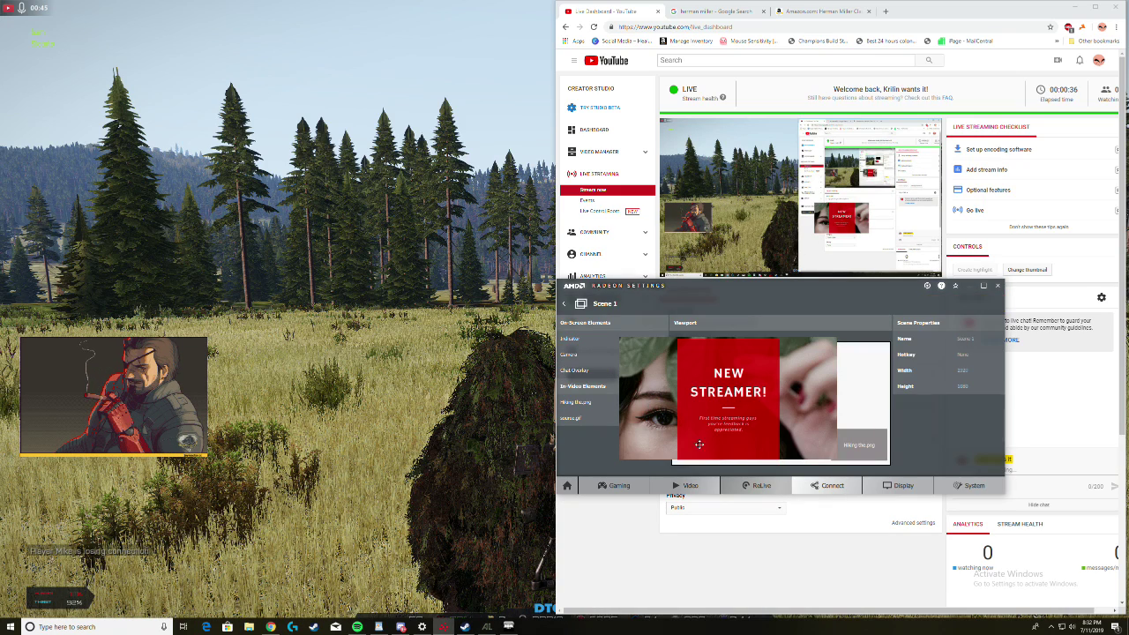
Drag the NEW STREAMER! image slightly right and down, then view Recording settings
{"action": "left_click", "coordinate": [856, 450]}
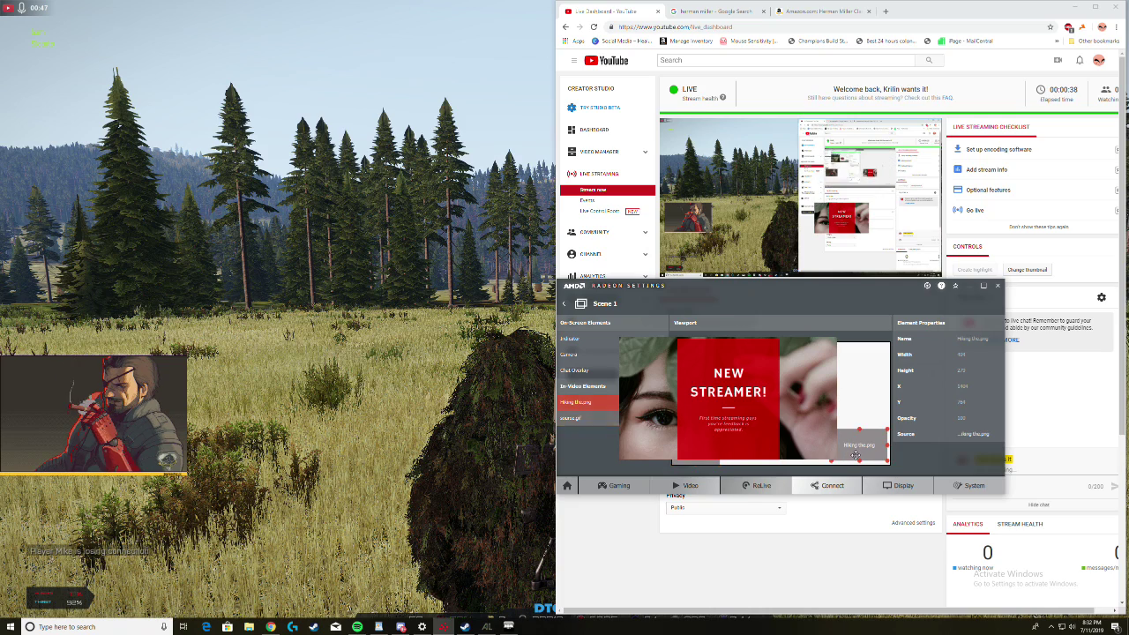
{"action": "left_click_drag", "start_coordinate": [855, 454], "coordinate": [863, 461]}
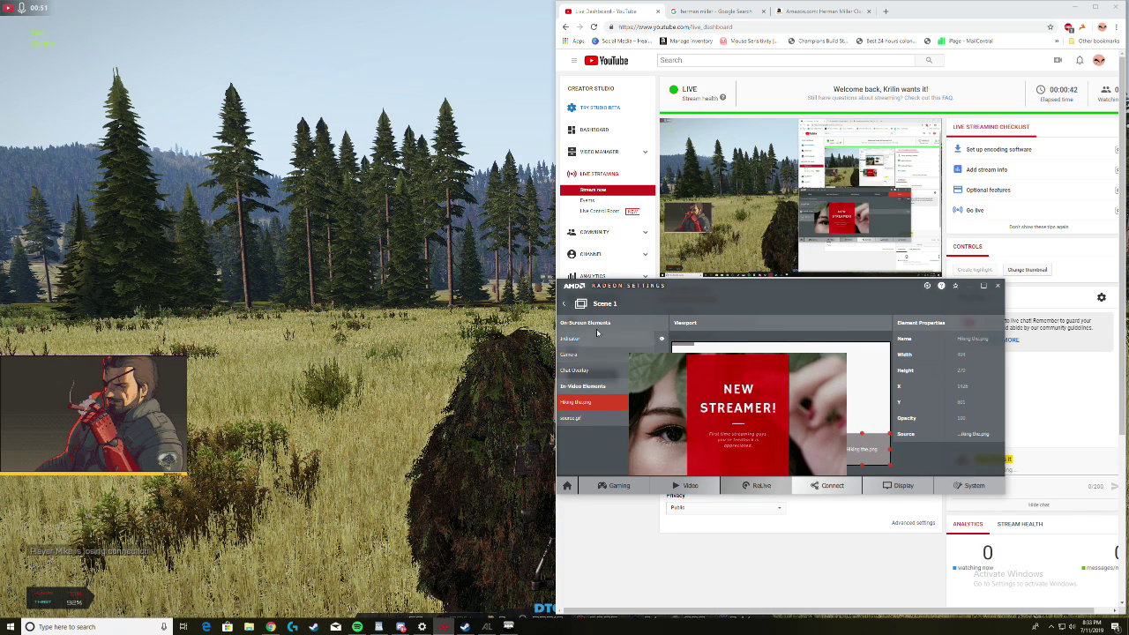
{"action": "left_click", "coordinate": [563, 304]}
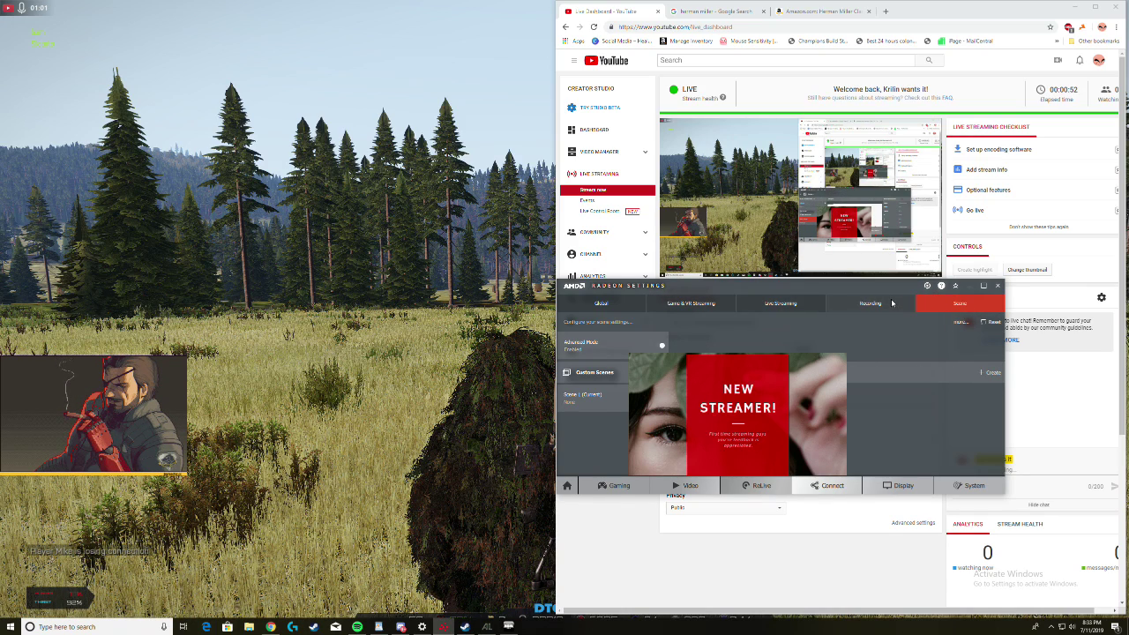
{"action": "left_click", "coordinate": [894, 303]}
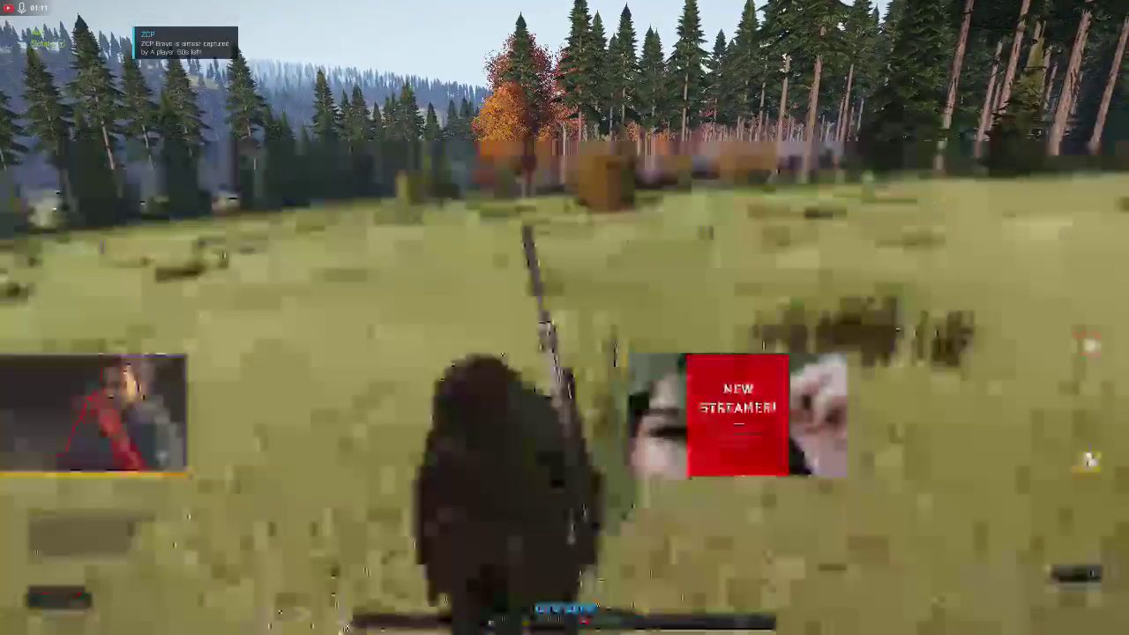
Inspect the backpack contents in the inventory, then close the map to resume play
{"action": "key", "text": "i"}
{"action": "left_click", "coordinate": [642, 207]}
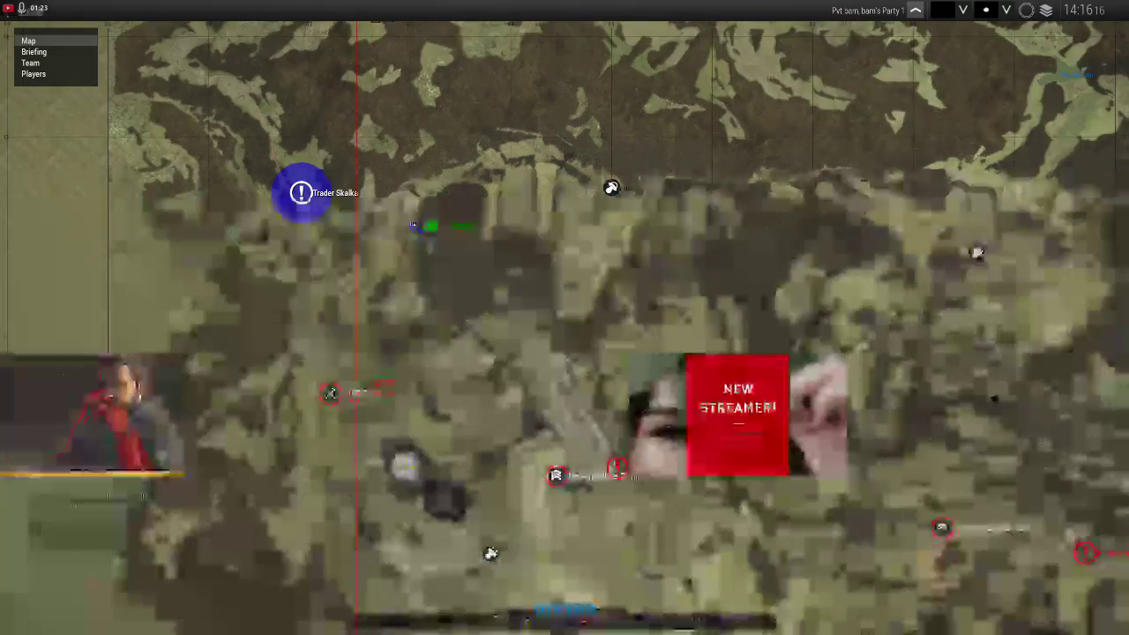
{"action": "scroll", "coordinate": [332, 388], "scroll_direction": "up", "scroll_amount": 2}
{"action": "scroll", "coordinate": [331, 388], "scroll_direction": "up", "scroll_amount": 3}
{"action": "scroll", "coordinate": [331, 393], "scroll_direction": "up", "scroll_amount": 2}
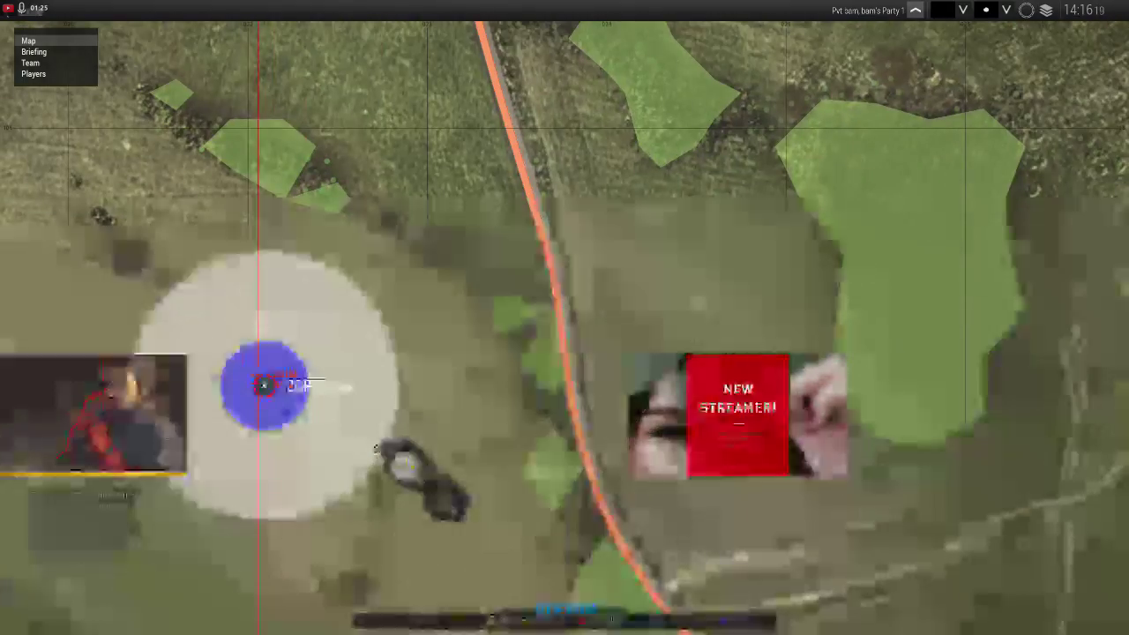
{"action": "scroll", "coordinate": [264, 381], "scroll_direction": "up", "scroll_amount": 1}
{"action": "scroll", "coordinate": [266, 386], "scroll_direction": "down", "scroll_amount": 1}
{"action": "scroll", "coordinate": [291, 384], "scroll_direction": "down", "scroll_amount": 2}
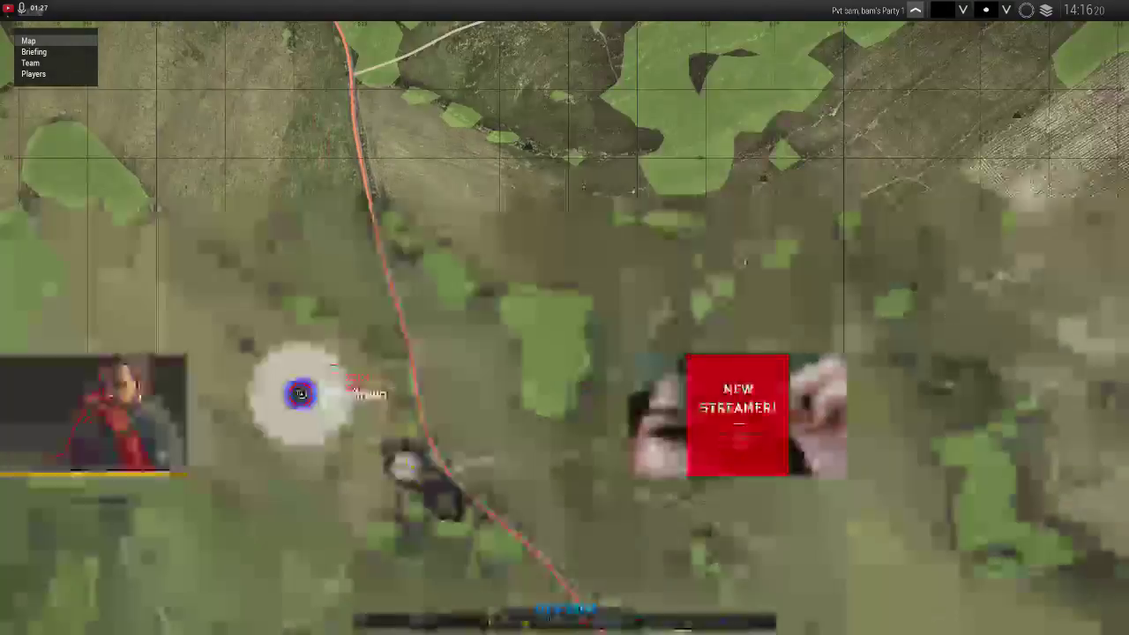
{"action": "scroll", "coordinate": [317, 375], "scroll_direction": "down", "scroll_amount": 2}
{"action": "key", "text": "m"}
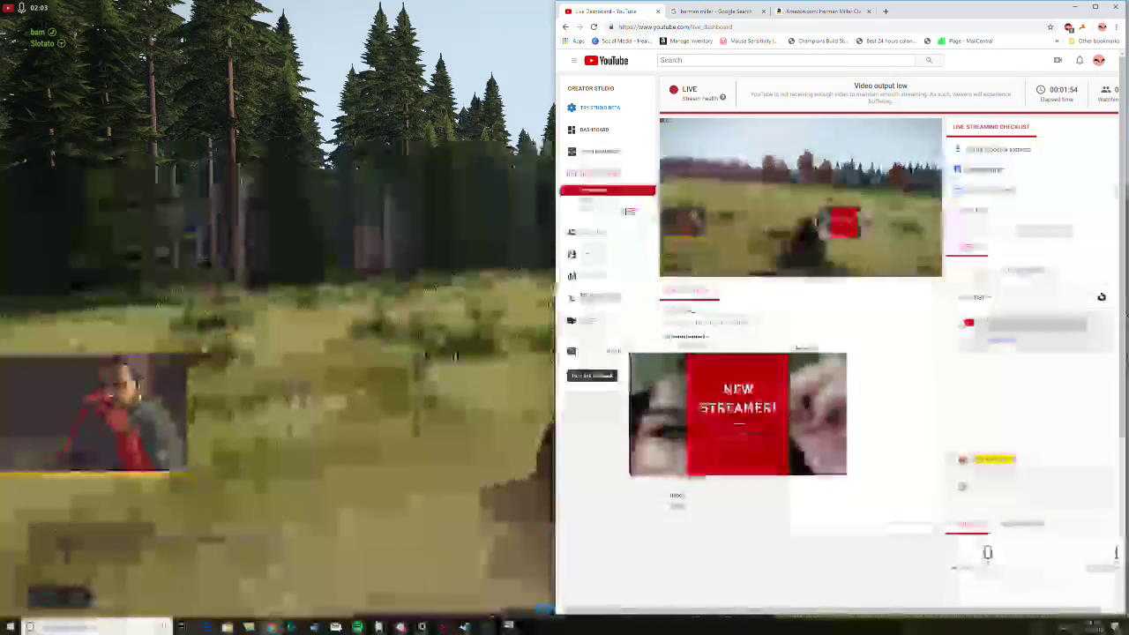
{"action": "key", "text": "alt+Tab"}
{"action": "key", "text": "alt+Tab"}
{"action": "key", "text": "alt+Tab"}
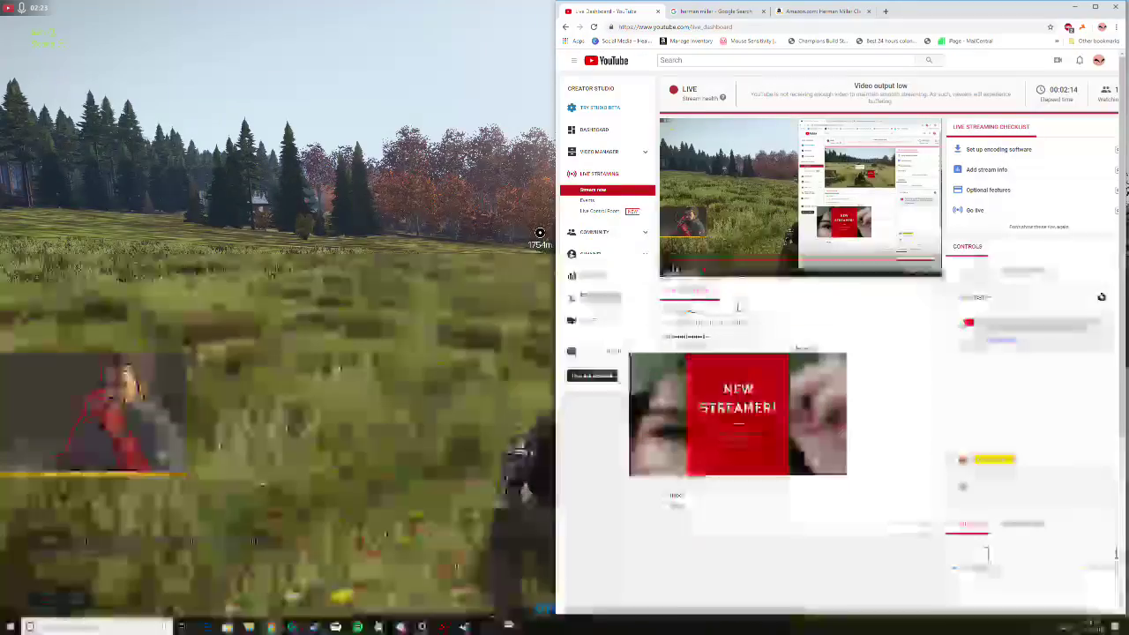
{"action": "left_click", "coordinate": [441, 627]}
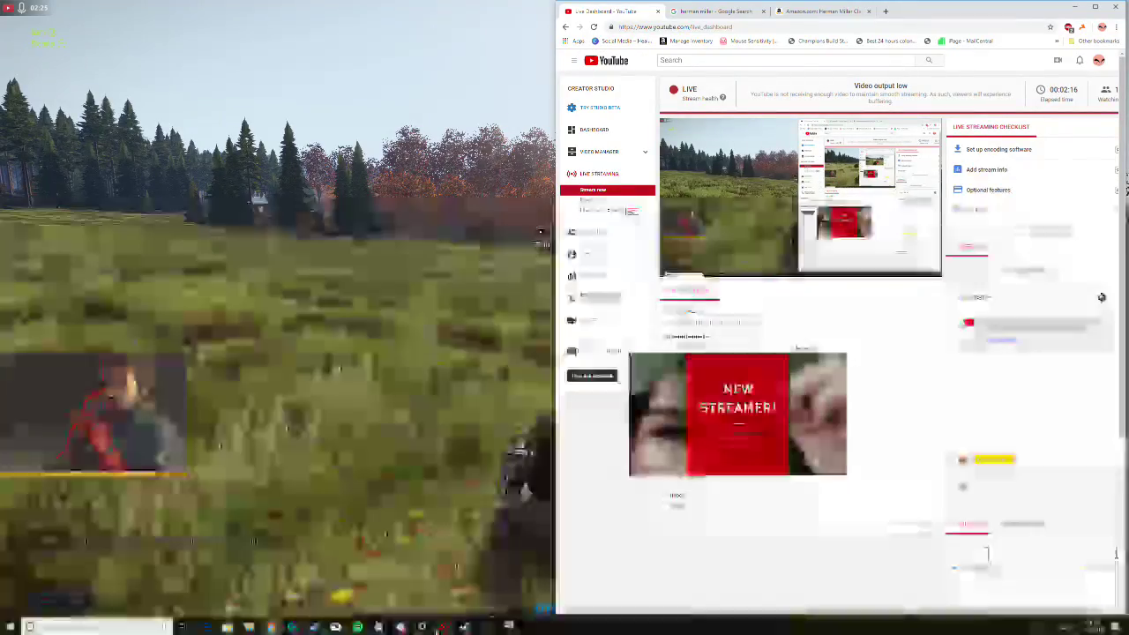